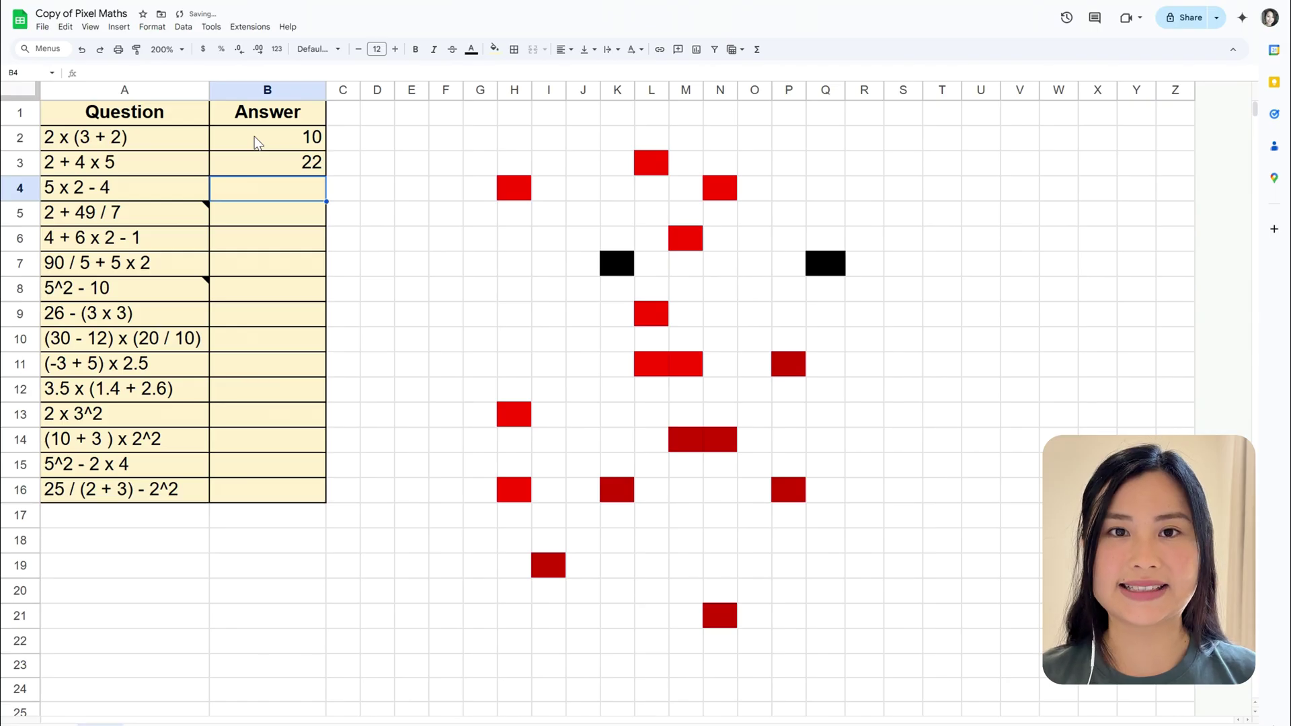
- Enter the answers 6, 9 and 15 in cells B4, B5 and B6
{"action": "type", "text": "6"}
{"action": "key", "text": "Return"}
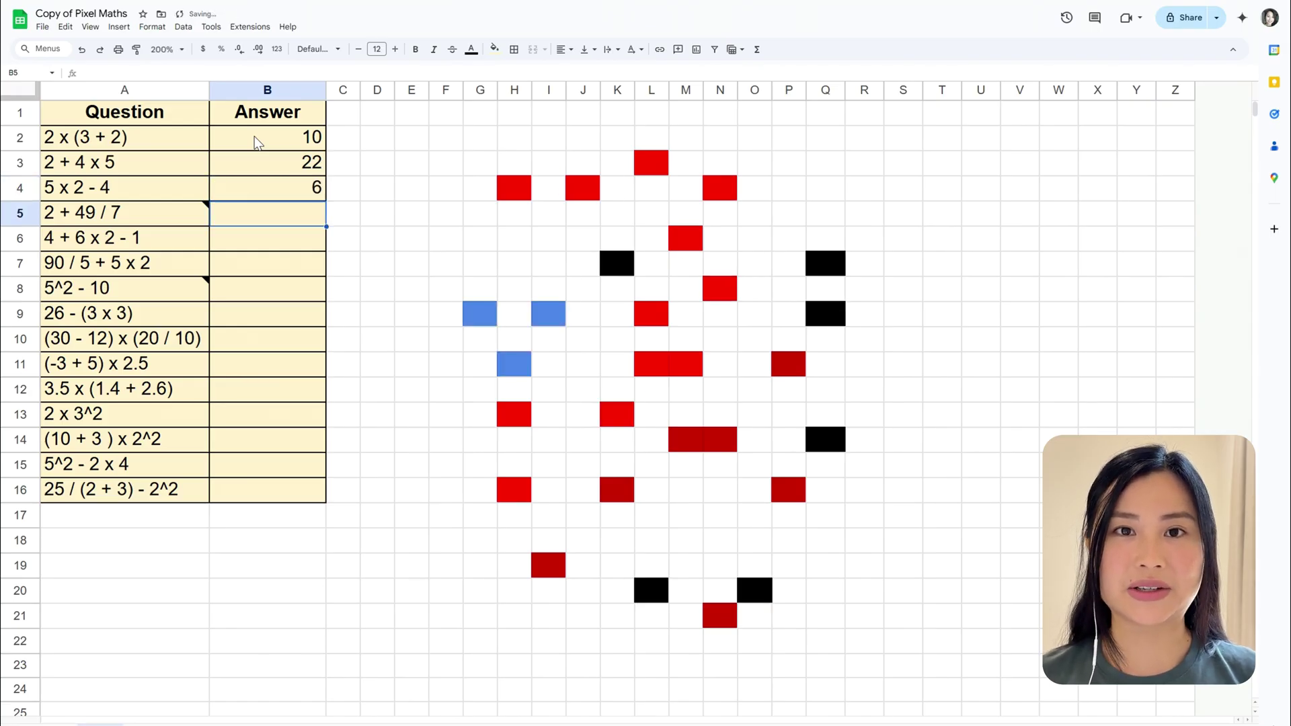
{"action": "type", "text": "9"}
{"action": "key", "text": "Return"}
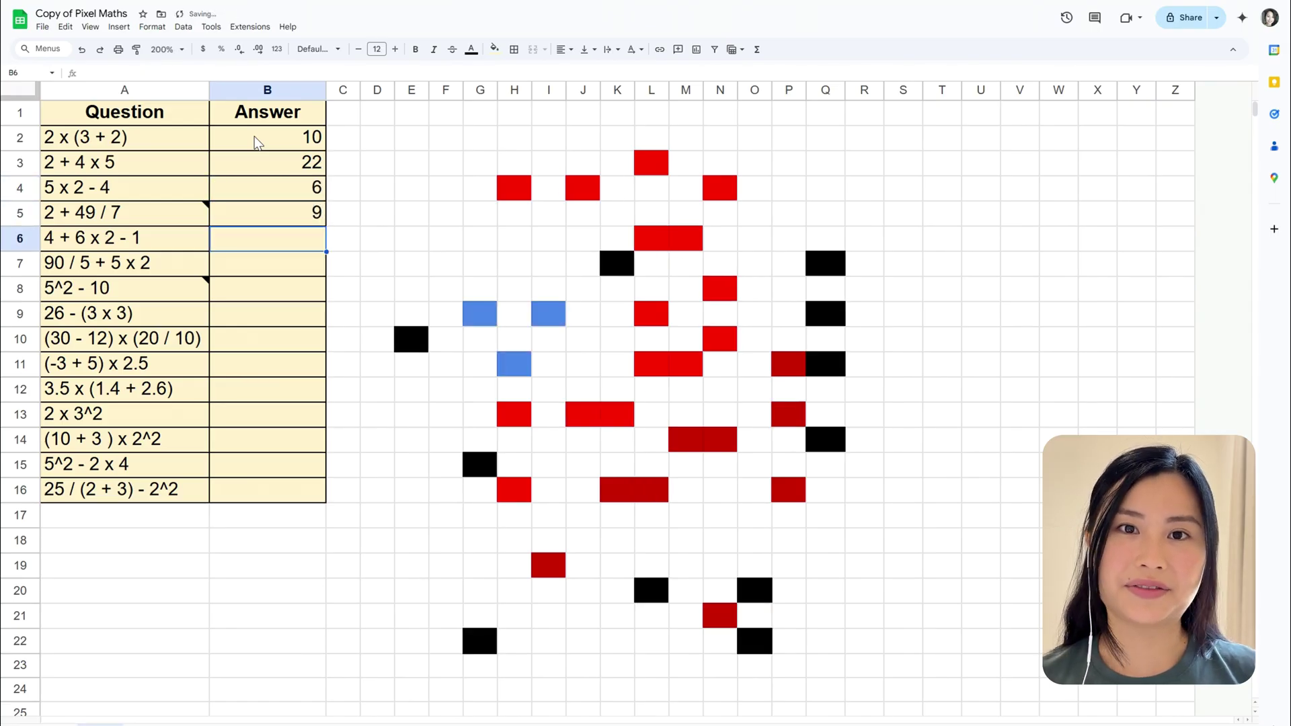
{"action": "type", "text": "15"}
{"action": "key", "text": "Return"}
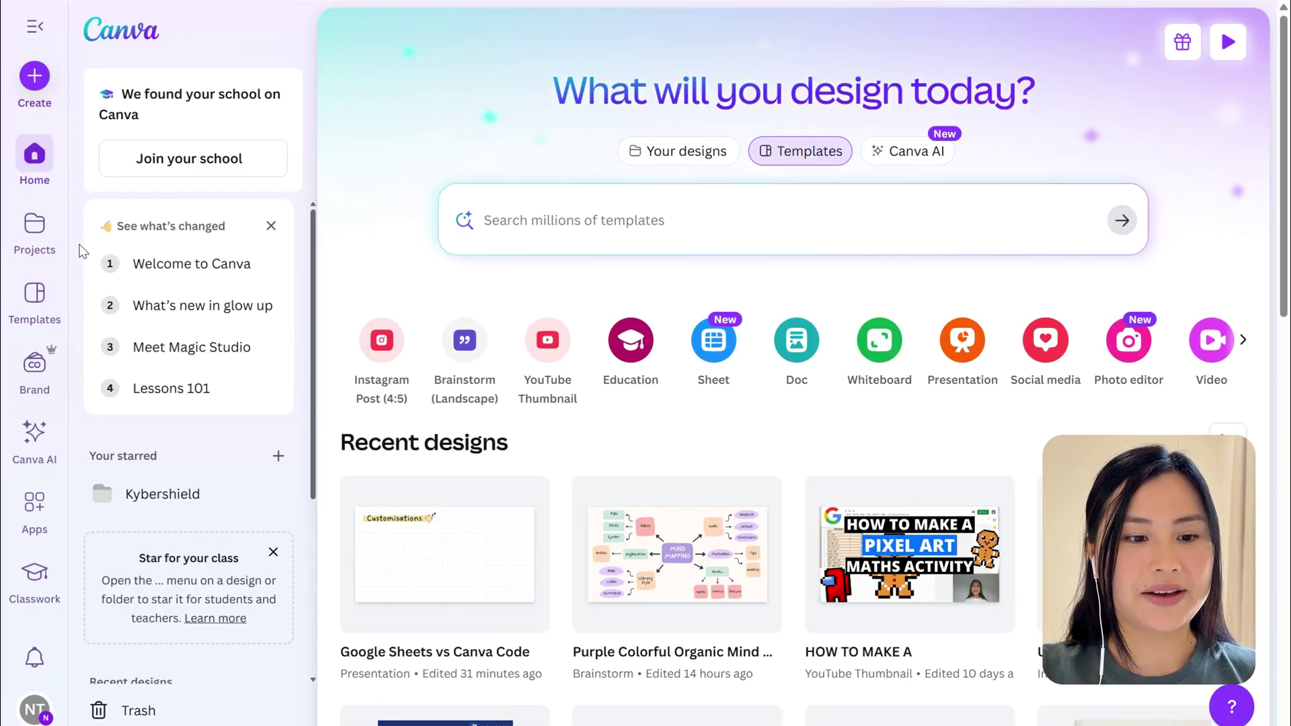
- Paste the three-level algebra pixel-art game prompt into Canva AI's Code for me, with Hint on its own line
{"action": "left_click", "coordinate": [36, 440]}
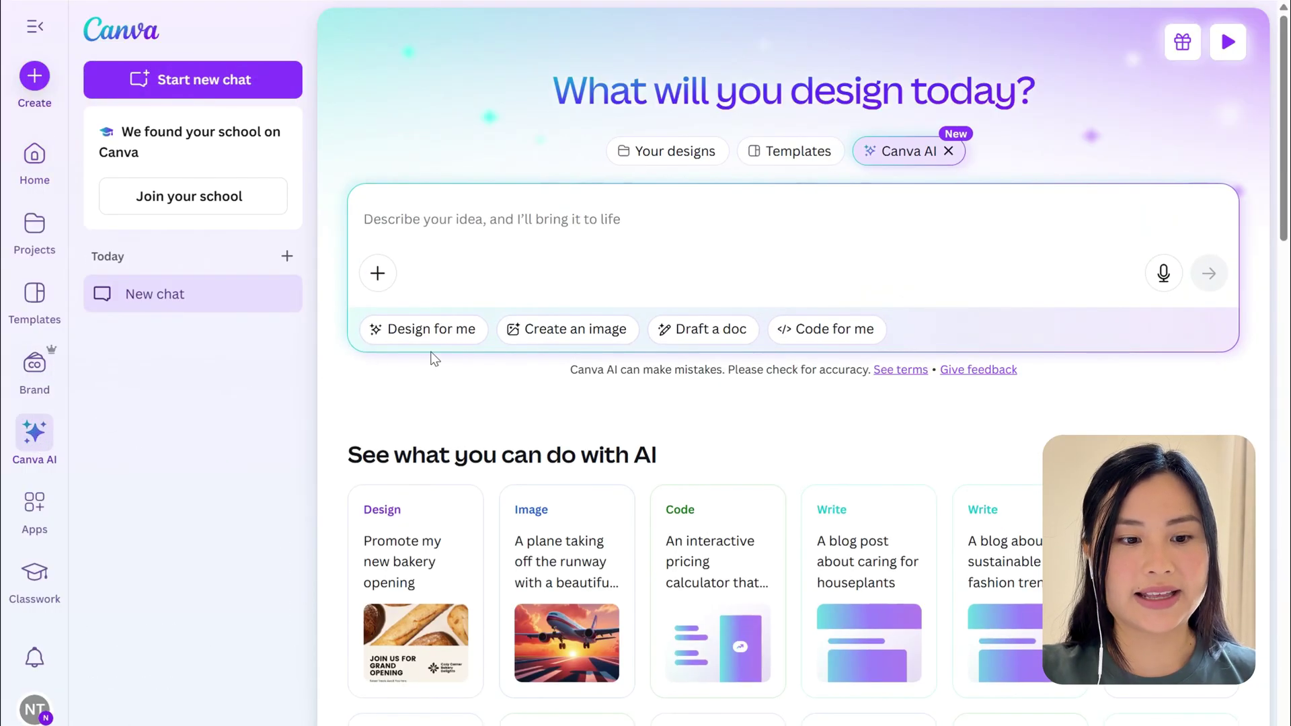
{"action": "left_click", "coordinate": [836, 338]}
{"action": "key", "text": "ctrl+v"}
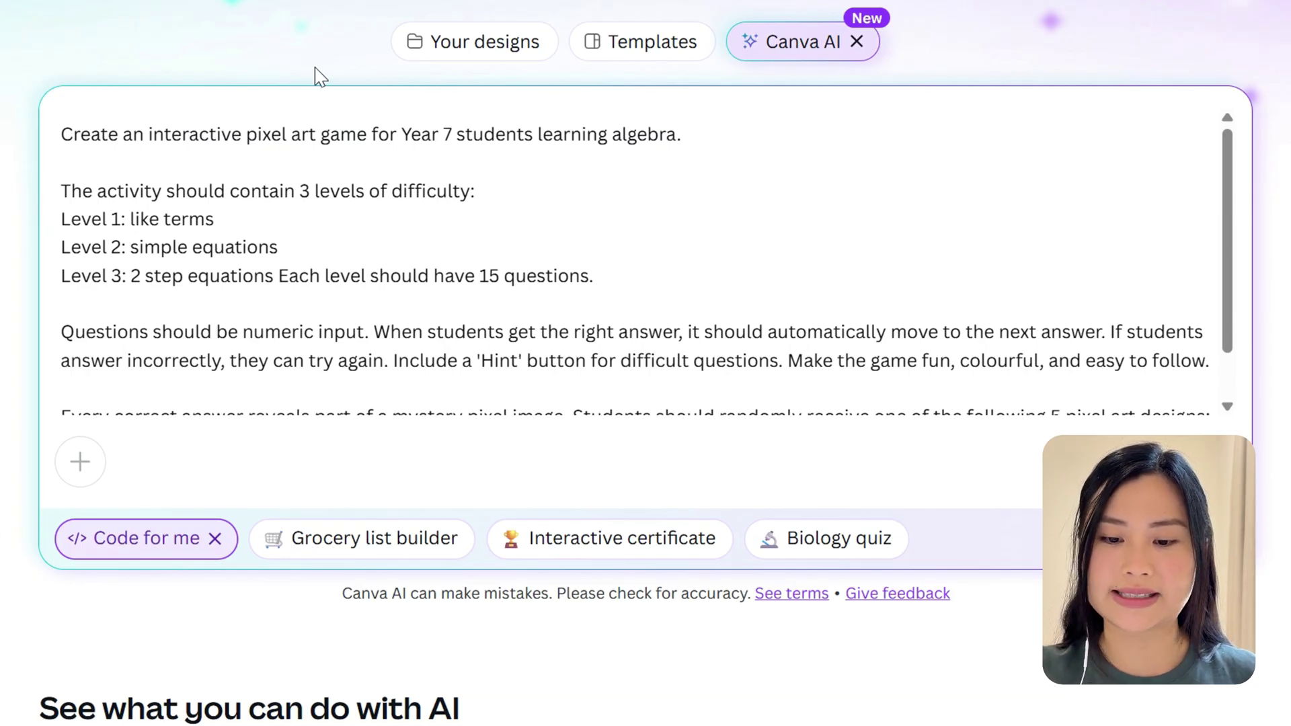
{"action": "left_click", "coordinate": [394, 360]}
{"action": "key", "text": "Return"}
{"action": "key", "text": "Return"}
{"action": "scroll", "coordinate": [550, 428], "scroll_direction": "down", "scroll_amount": 2}
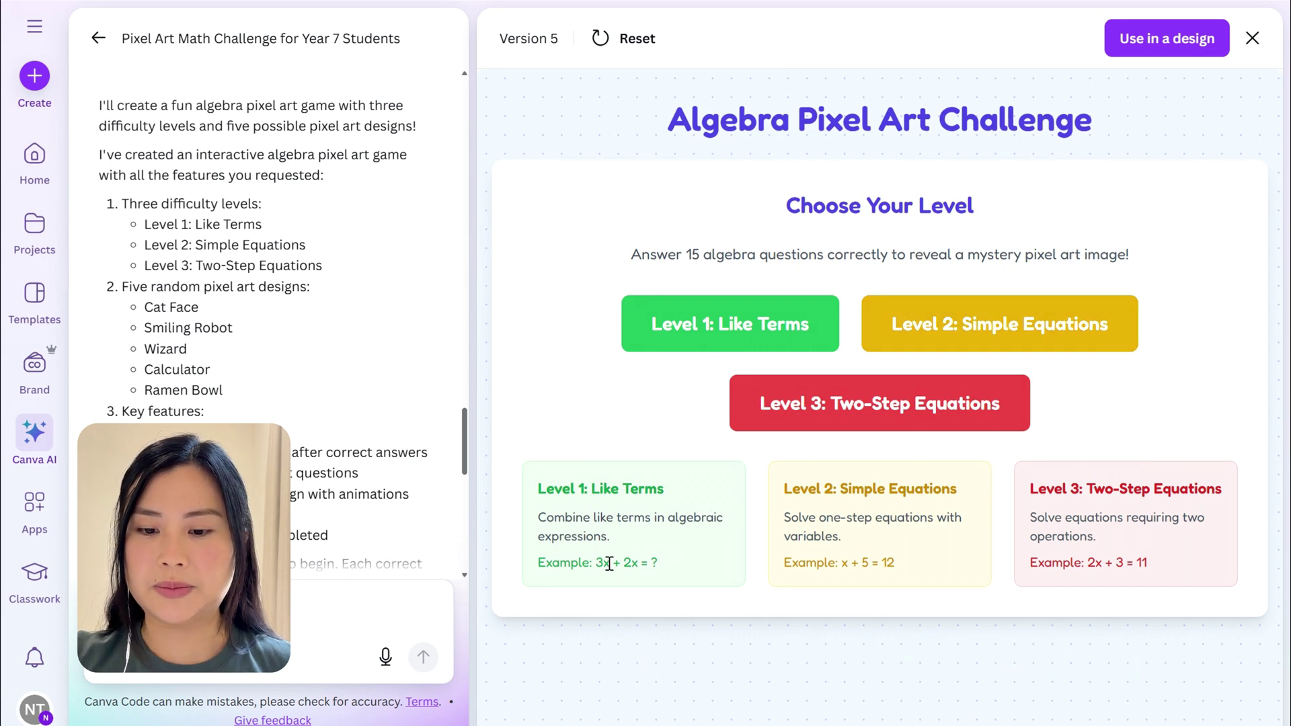
- Check the level example expressions in the preview, then start the Level 1: Like Terms game
{"action": "left_click_drag", "start_coordinate": [608, 562], "coordinate": [657, 565]}
{"action": "double_click", "coordinate": [867, 562]}
{"action": "left_click", "coordinate": [1070, 584]}
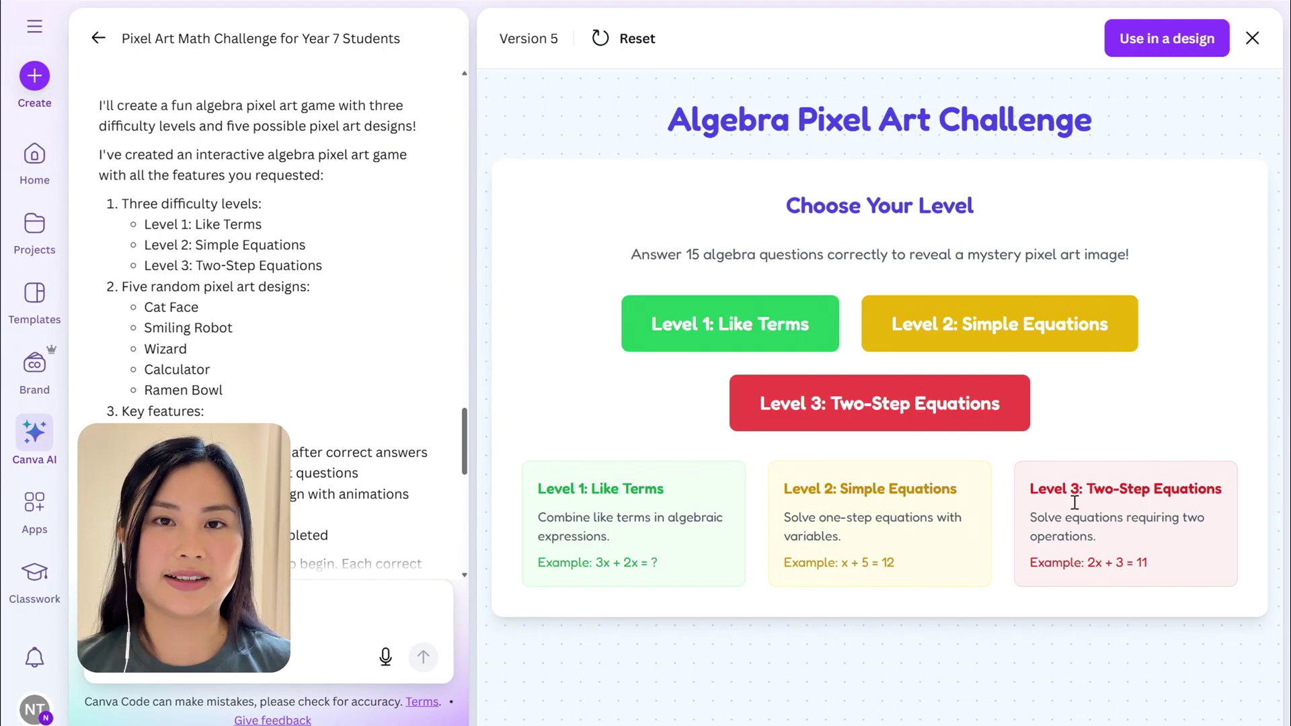
{"action": "left_click", "coordinate": [774, 335]}
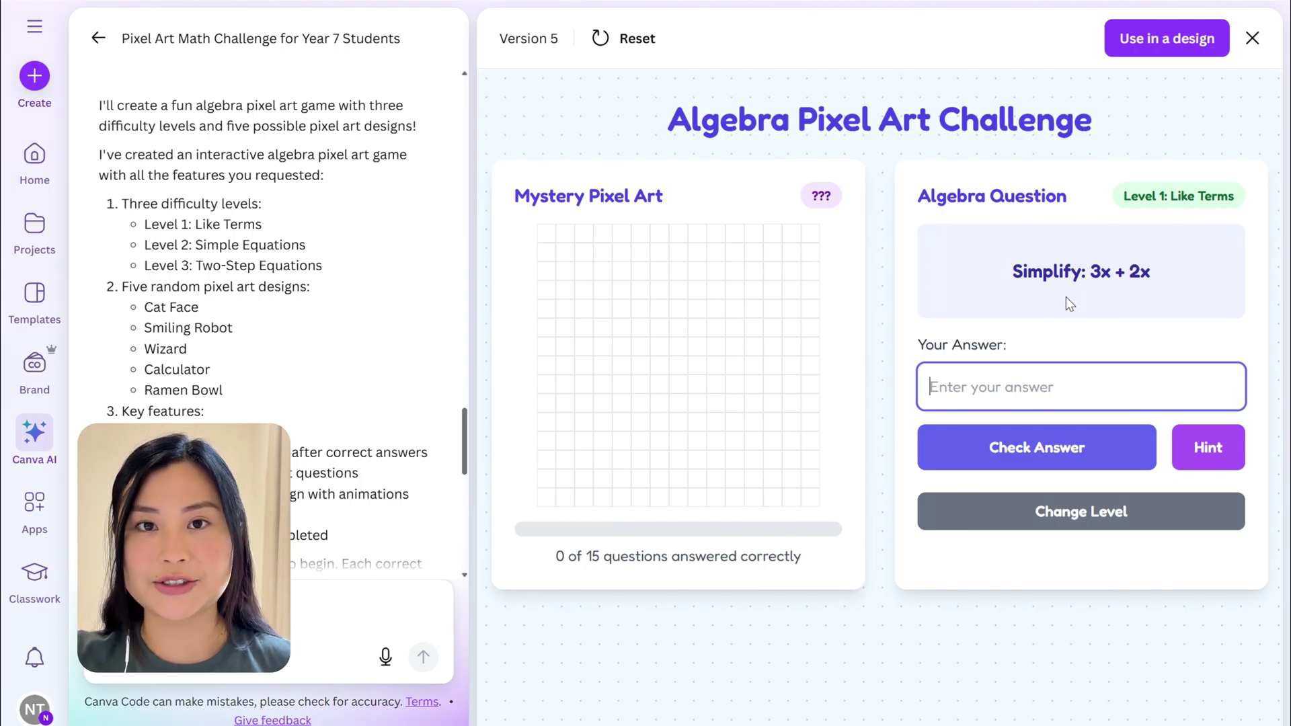
- Answer the first eight questions: 5x, 4y, 5a+5, 3b-2, 7x+3y, 5z+2, 7m, 7n
{"action": "type", "text": "5x"}
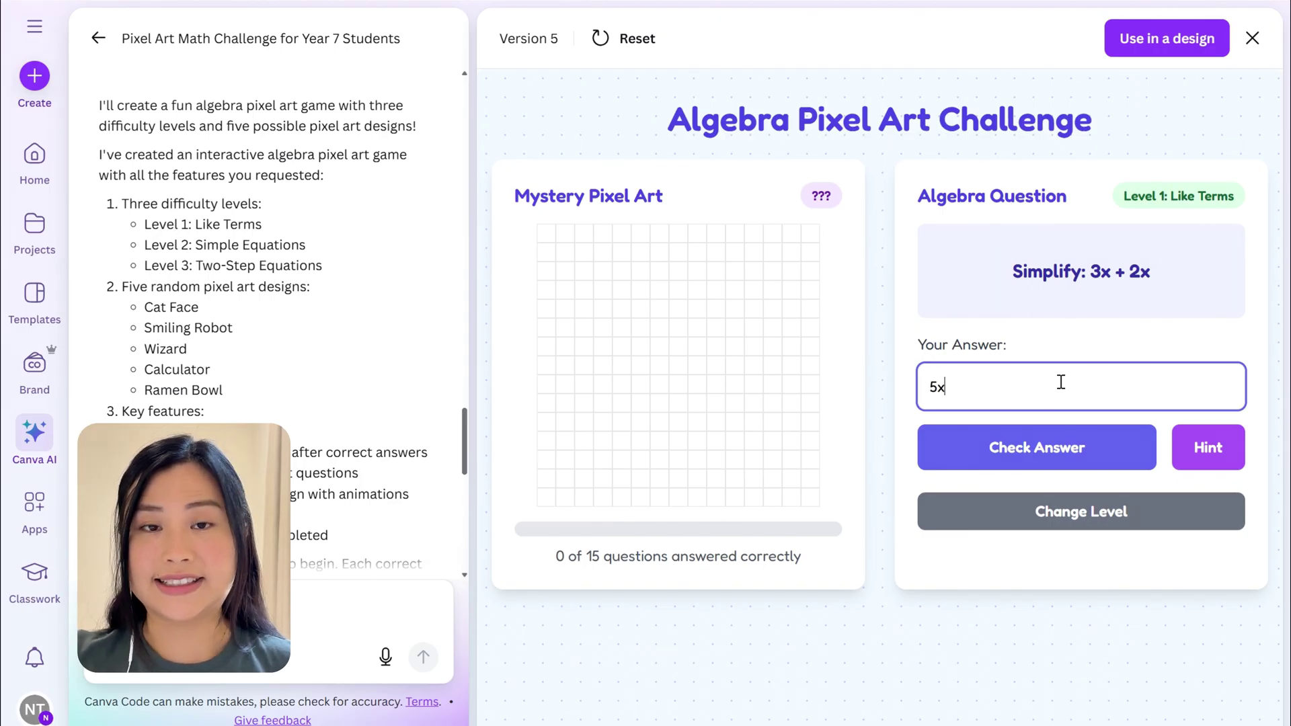
{"action": "key", "text": "Return"}
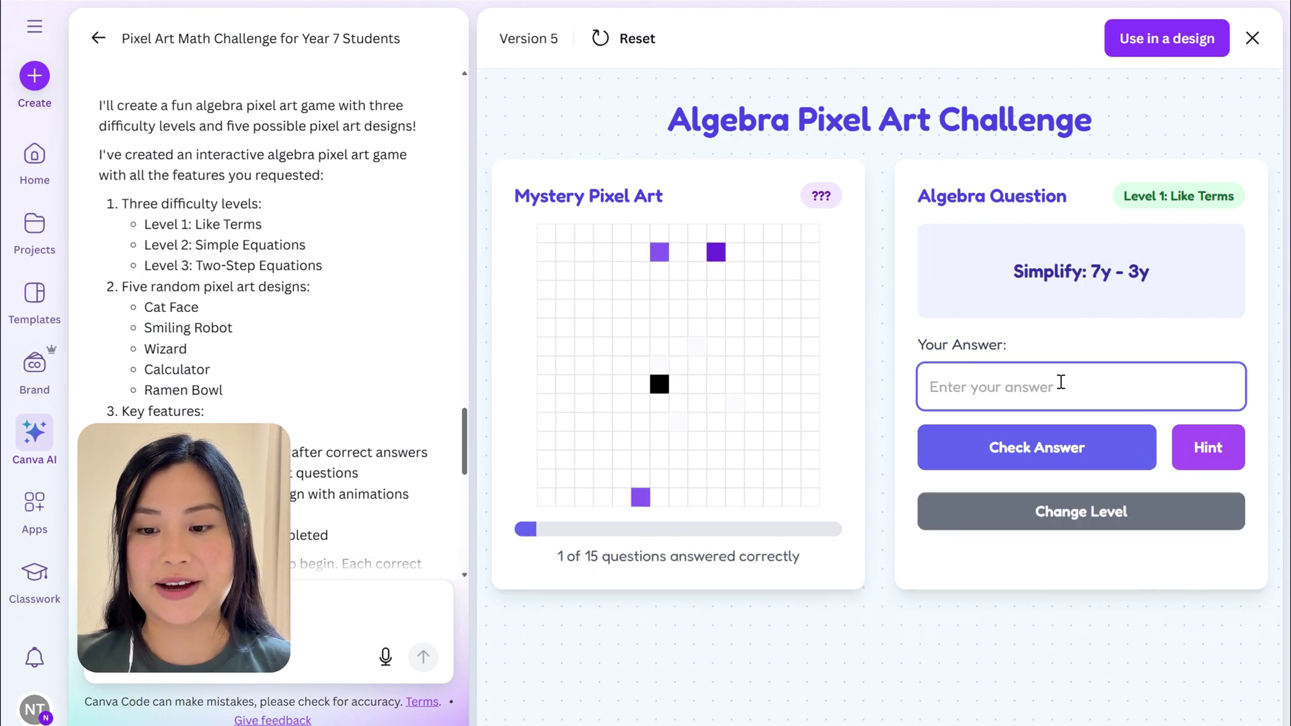
{"action": "type", "text": "4y"}
{"action": "key", "text": "Return"}
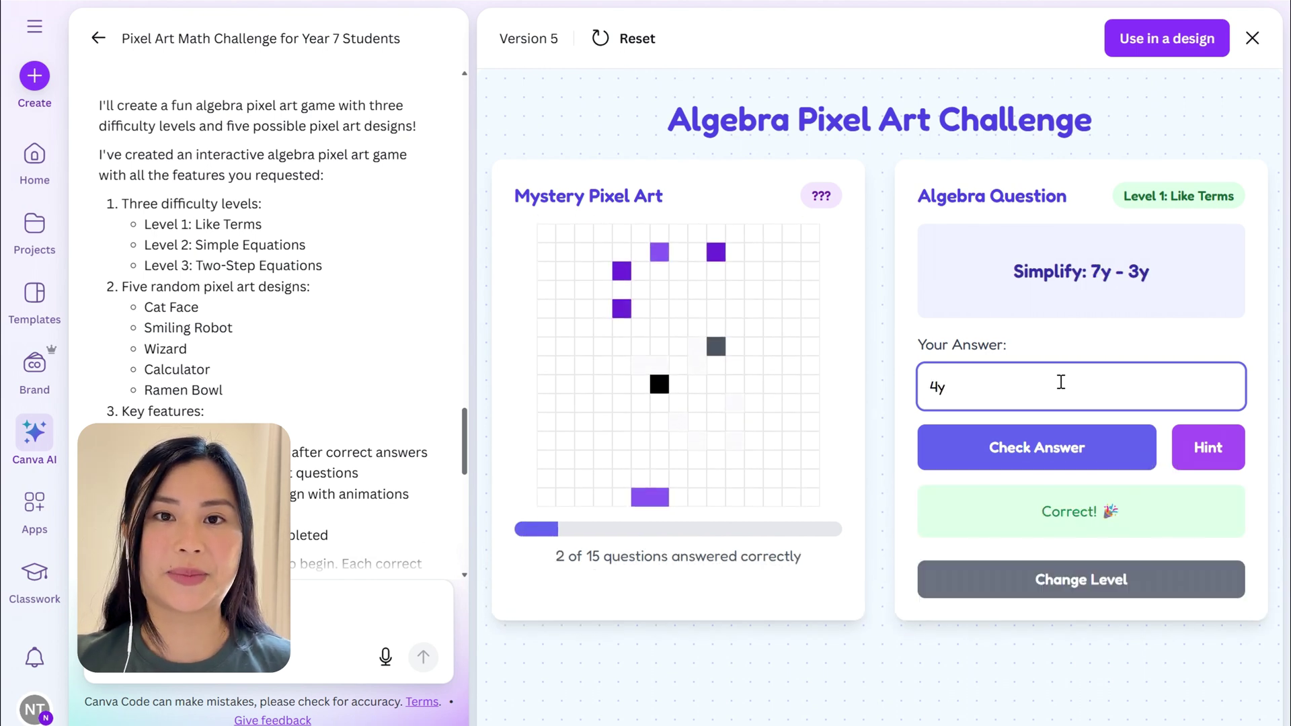
{"action": "type", "text": "5a+5"}
{"action": "key", "text": "Return"}
{"action": "type", "text": "3b-2"}
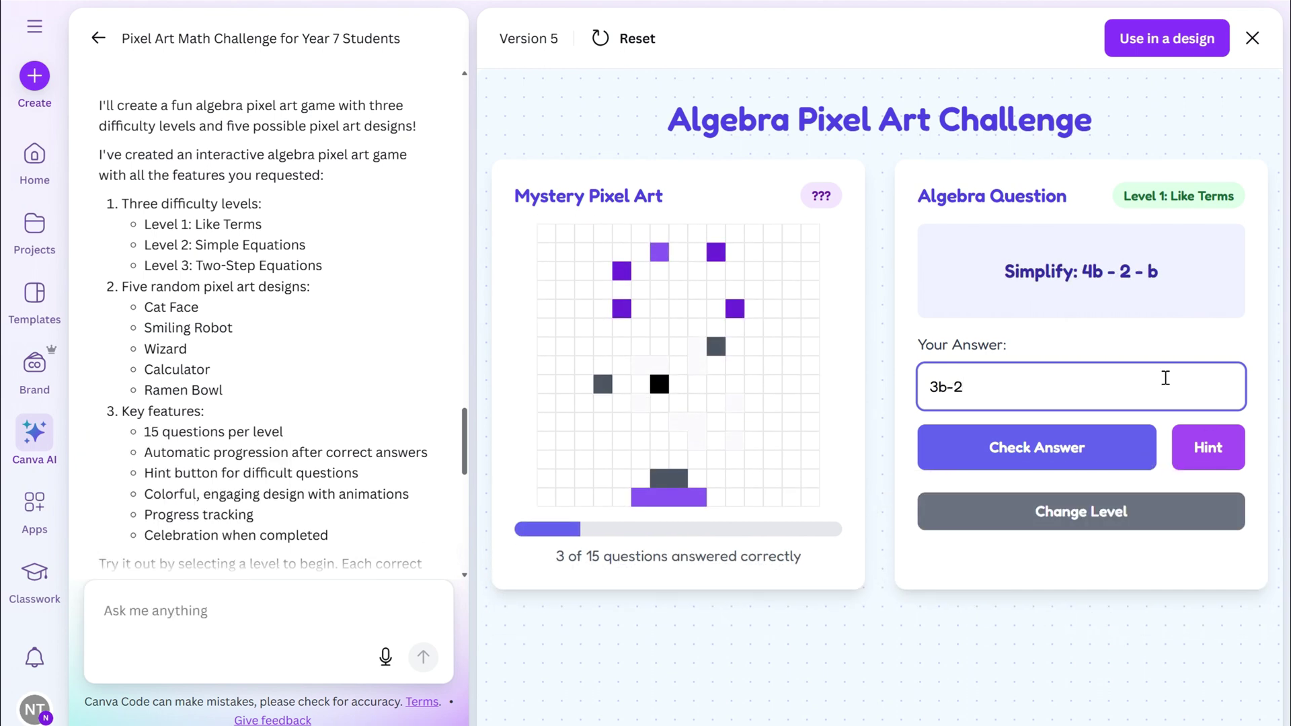
{"action": "key", "text": "Return"}
{"action": "type", "text": "7x+3y"}
{"action": "key", "text": "Return"}
{"action": "type", "text": "5z+2"}
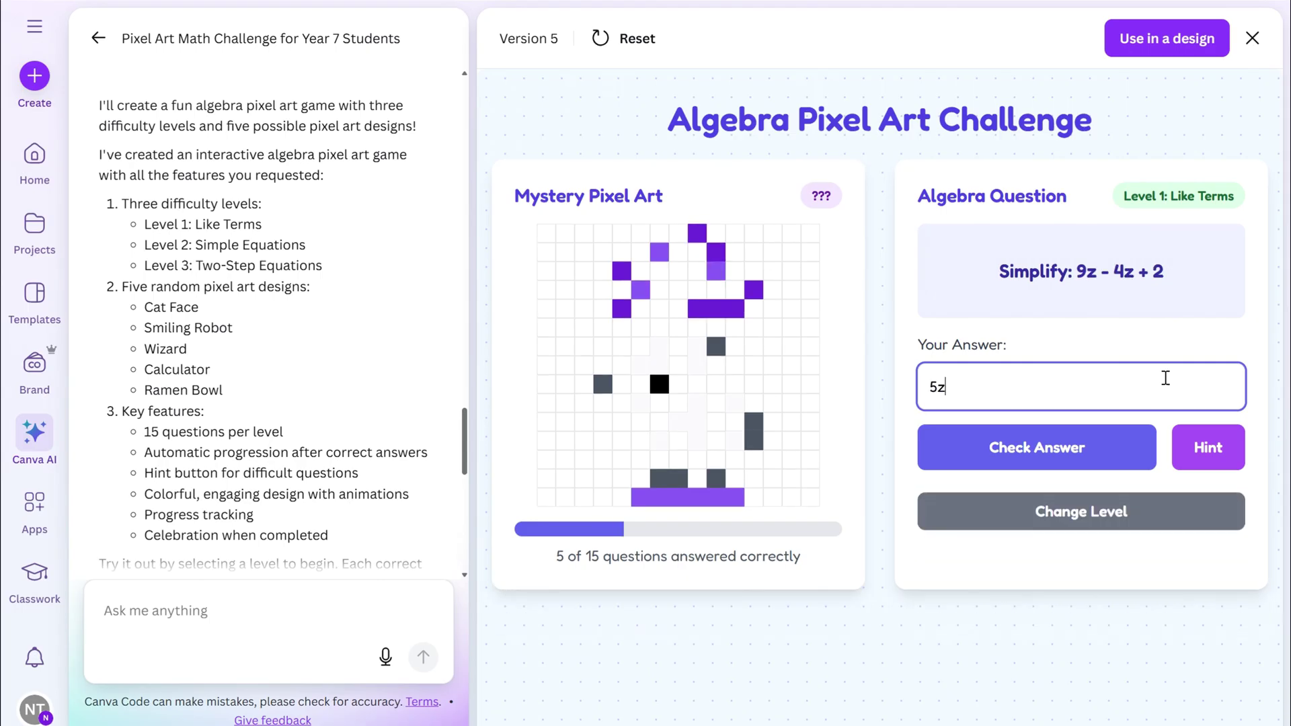
{"action": "key", "text": "Return"}
{"action": "type", "text": "7m"}
{"action": "key", "text": "Return"}
{"action": "type", "text": "7n"}
{"action": "key", "text": "Return"}
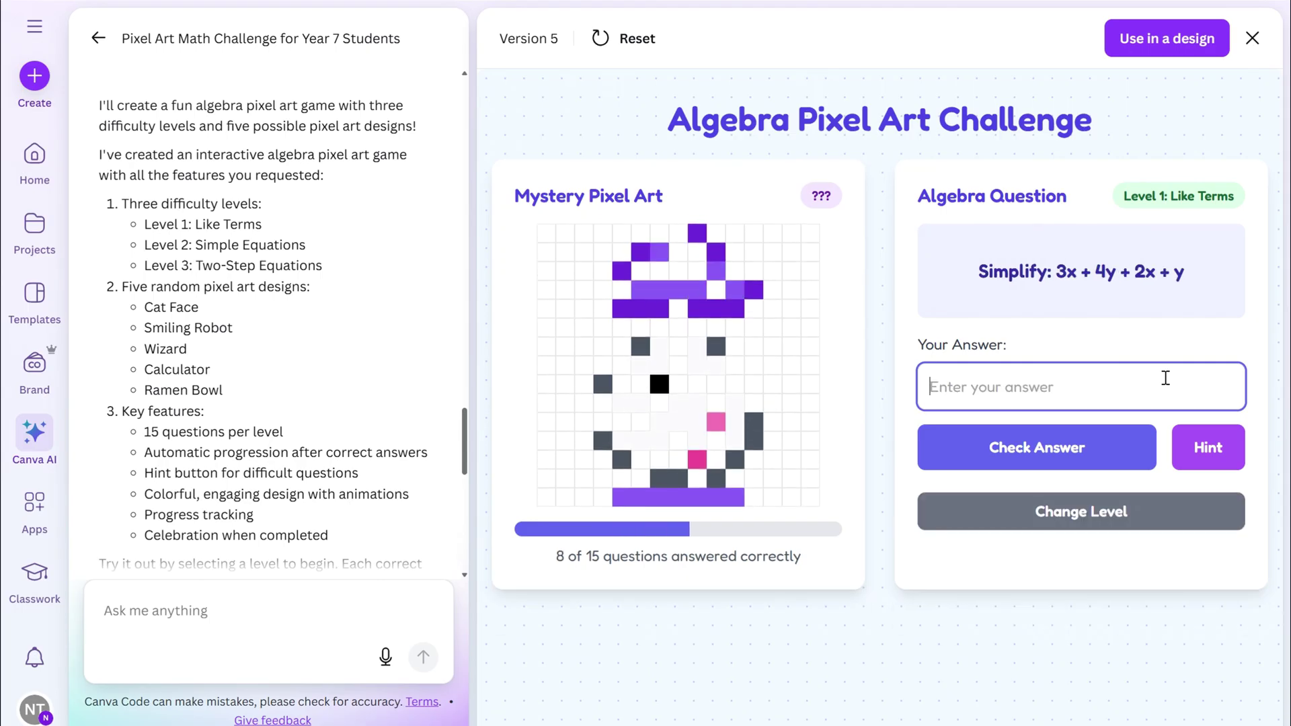
- Answer the remaining seven questions: 5x+5y, 3a+2b, 5x+5, 5y-2, 10p, 3q, 8x
{"action": "type", "text": "5x+5y"}
{"action": "key", "text": "Return"}
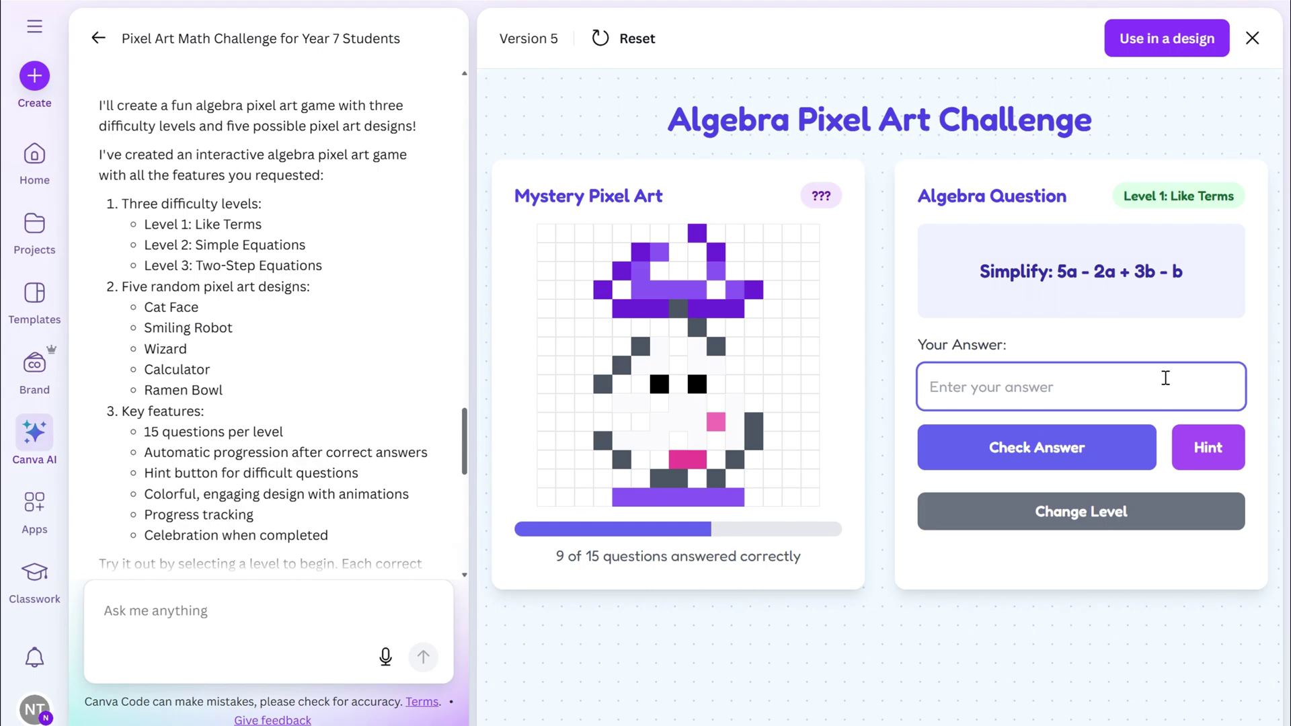
{"action": "type", "text": "3a"}
{"action": "key", "text": "BackSpace"}
{"action": "key", "text": "BackSpace"}
{"action": "type", "text": "3a+2b"}
{"action": "key", "text": "Return"}
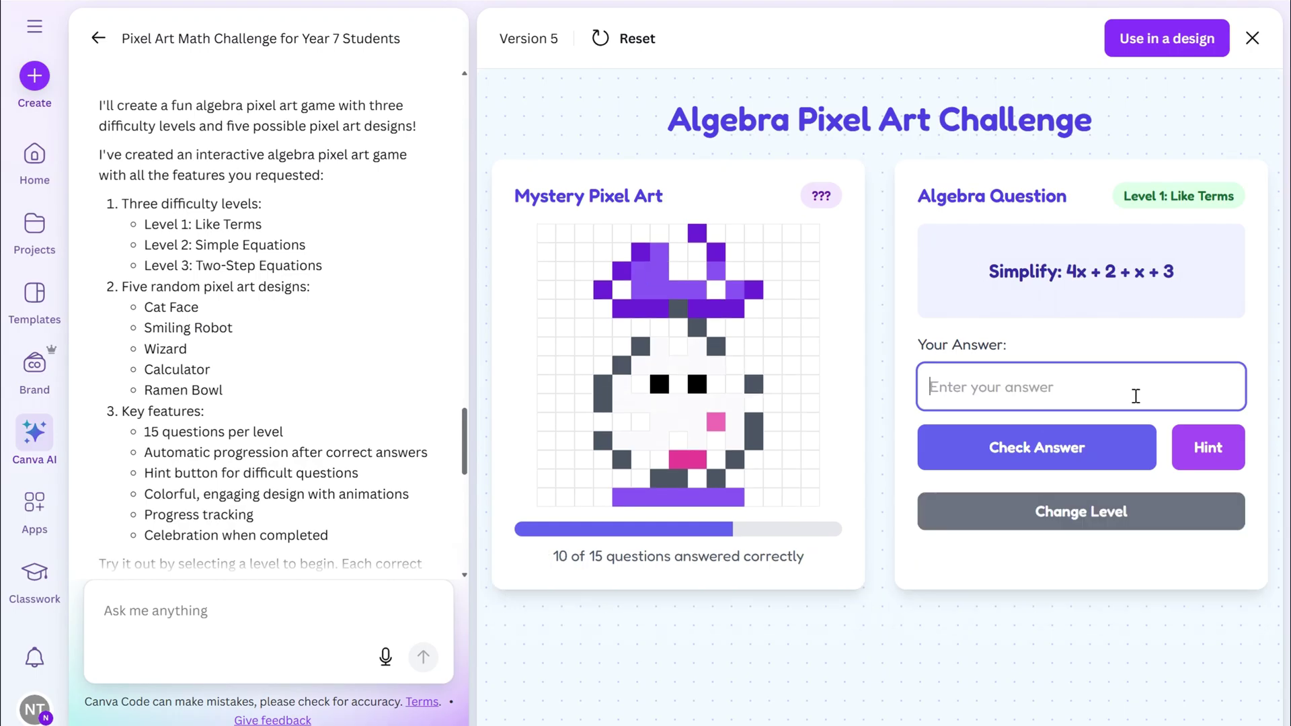
{"action": "type", "text": "5x+5"}
{"action": "key", "text": "Return"}
{"action": "type", "text": "5y"}
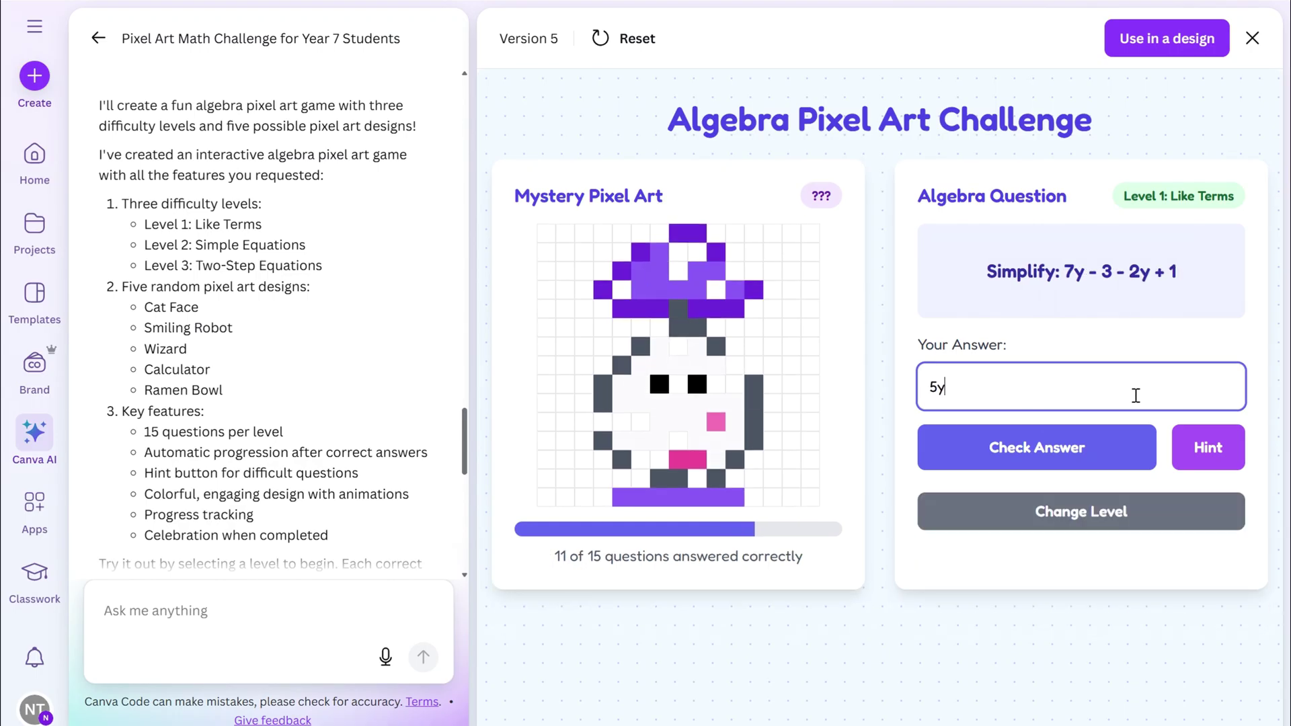
{"action": "type", "text": "-2"}
{"action": "left_click", "coordinate": [1015, 451]}
{"action": "type", "text": "10p"}
{"action": "key", "text": "Return"}
{"action": "type", "text": "3"}
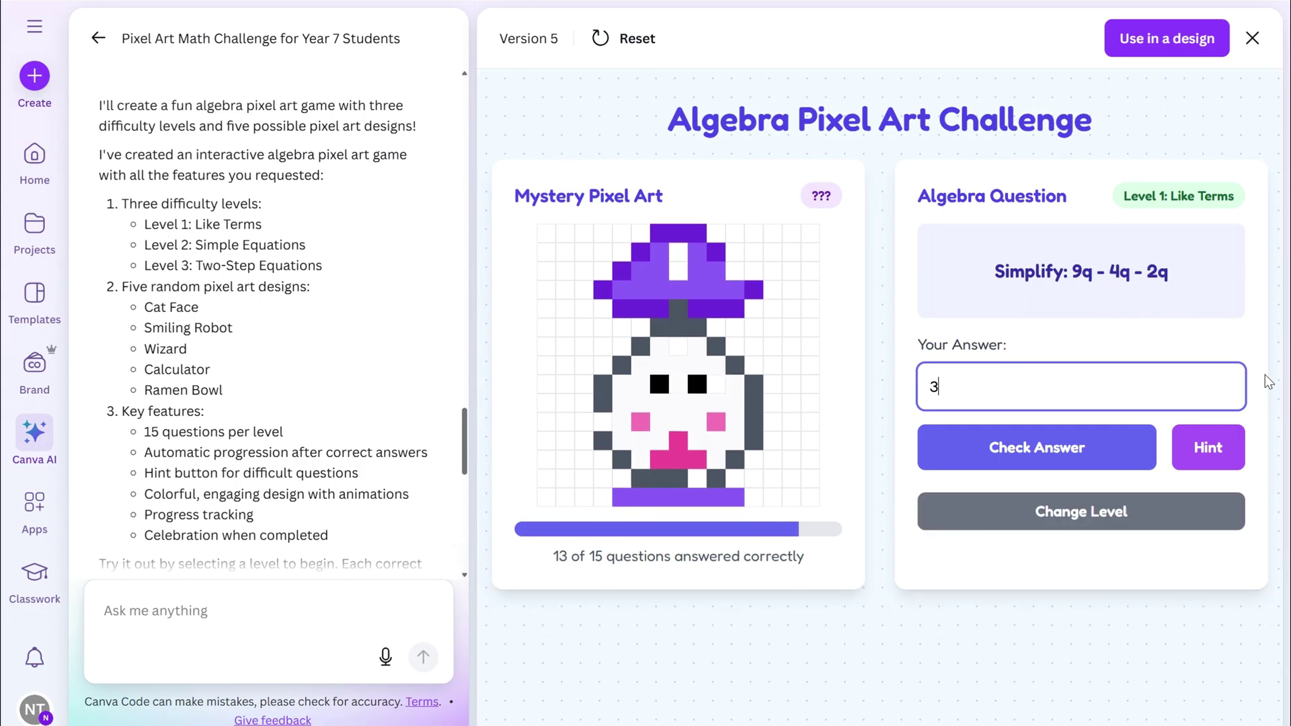
{"action": "type", "text": "q"}
{"action": "key", "text": "Return"}
{"action": "type", "text": "8x"}
{"action": "key", "text": "Return"}
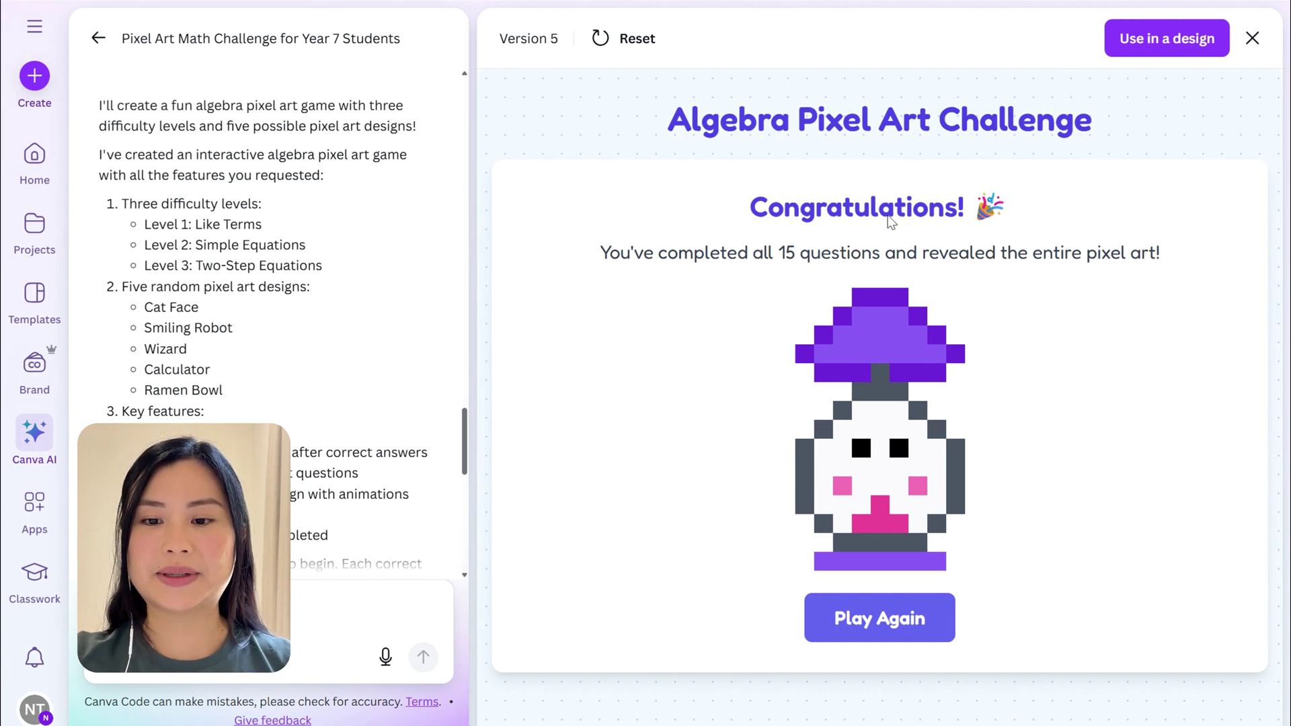
- Publish the game as a website, then launch Level 2: Simple Equations on the live site
{"action": "left_click", "coordinate": [1150, 42]}
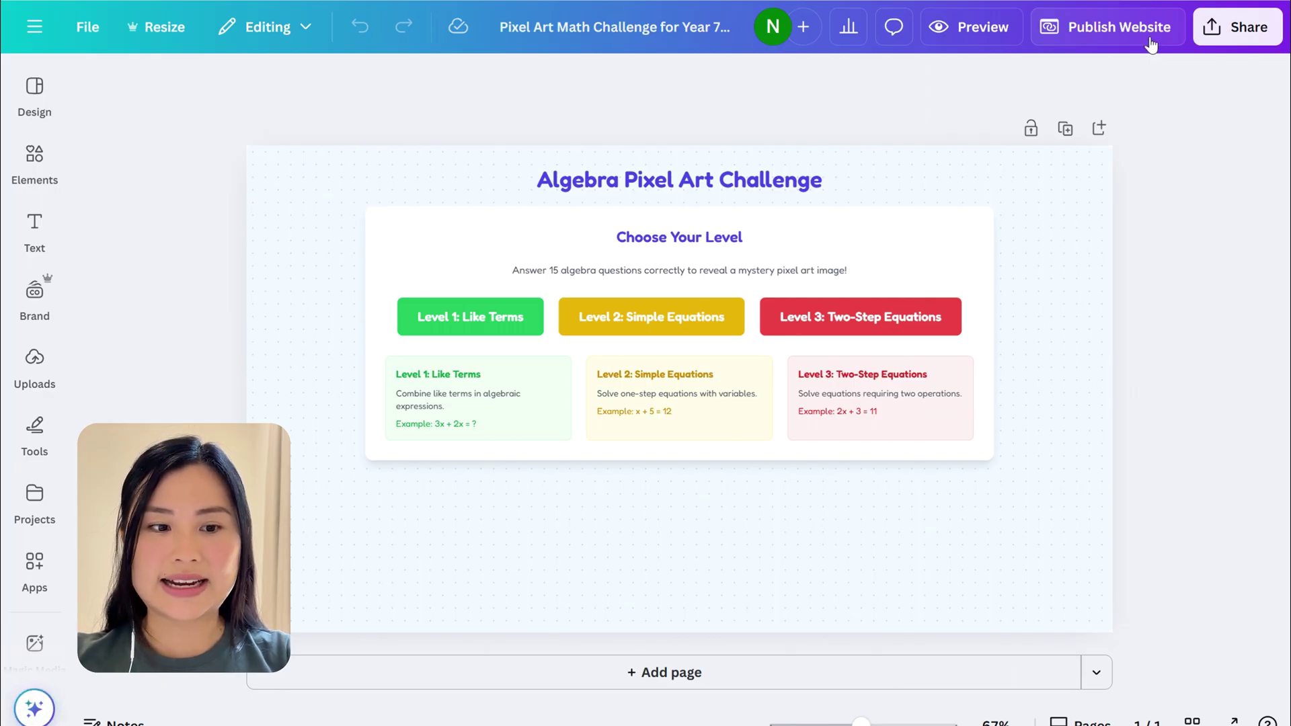
{"action": "left_click", "coordinate": [1150, 40]}
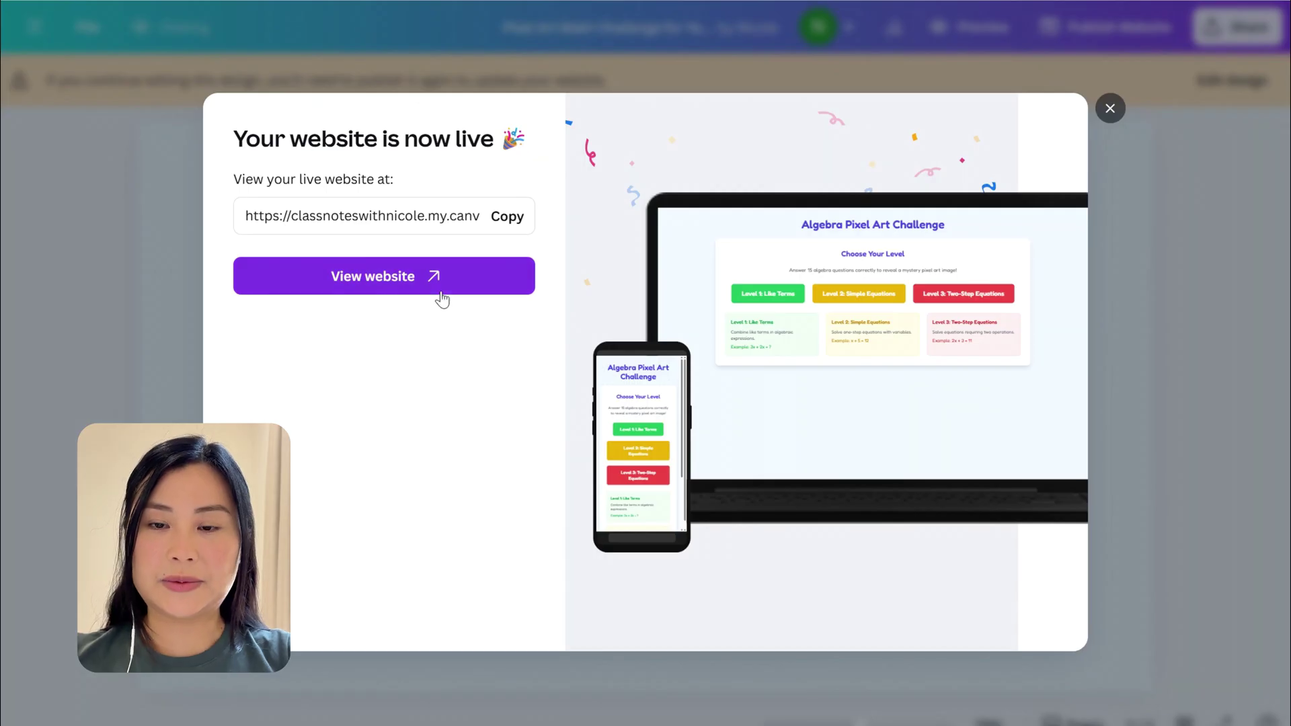
{"action": "left_click", "coordinate": [441, 277]}
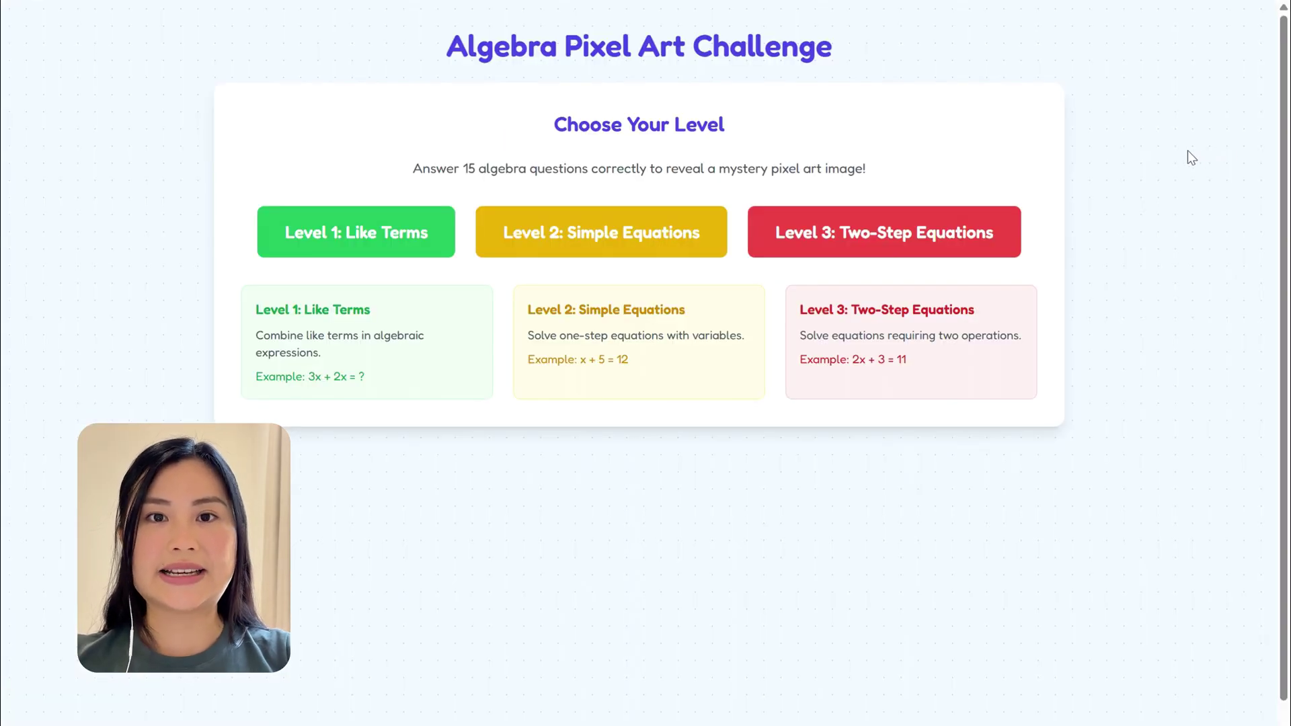
{"action": "left_click", "coordinate": [697, 236]}
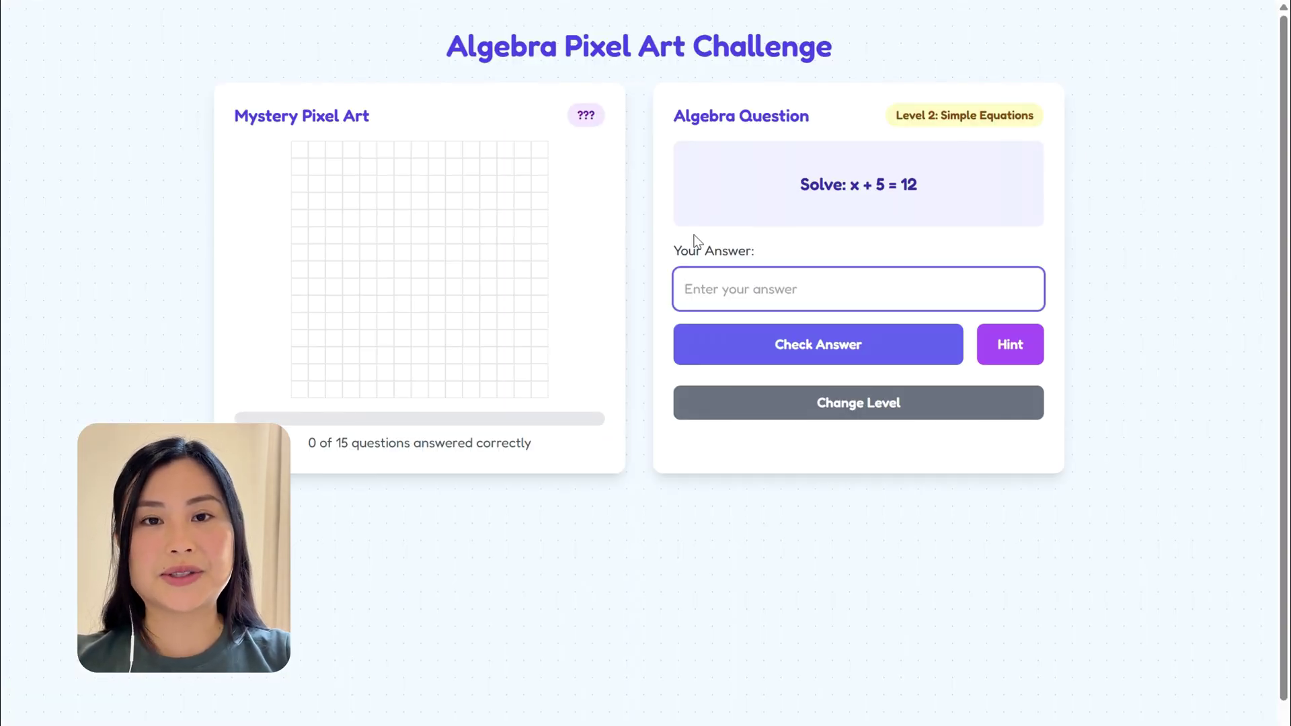